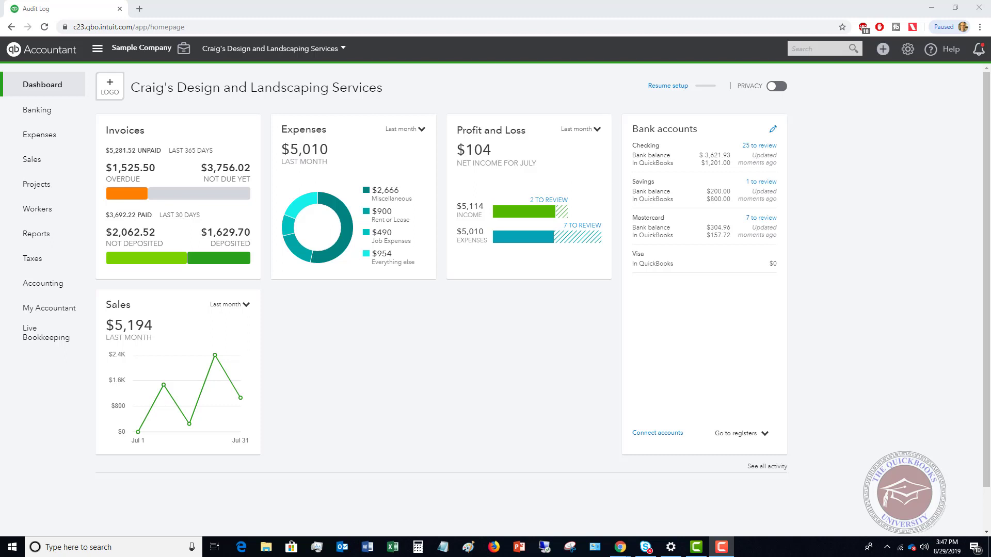
- Start a new check from Checking with Books by Bessie as the payee
left_click(880, 53)
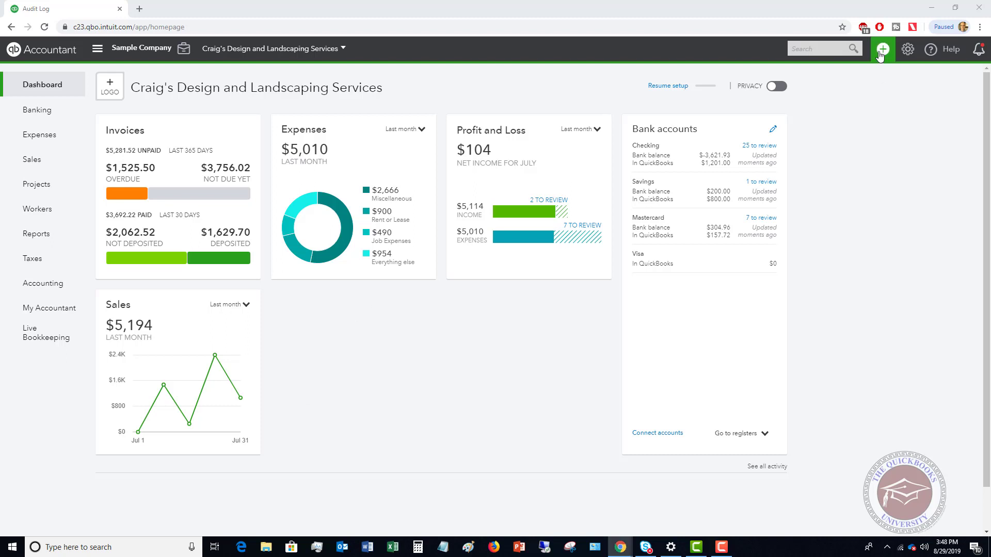
left_click(881, 55)
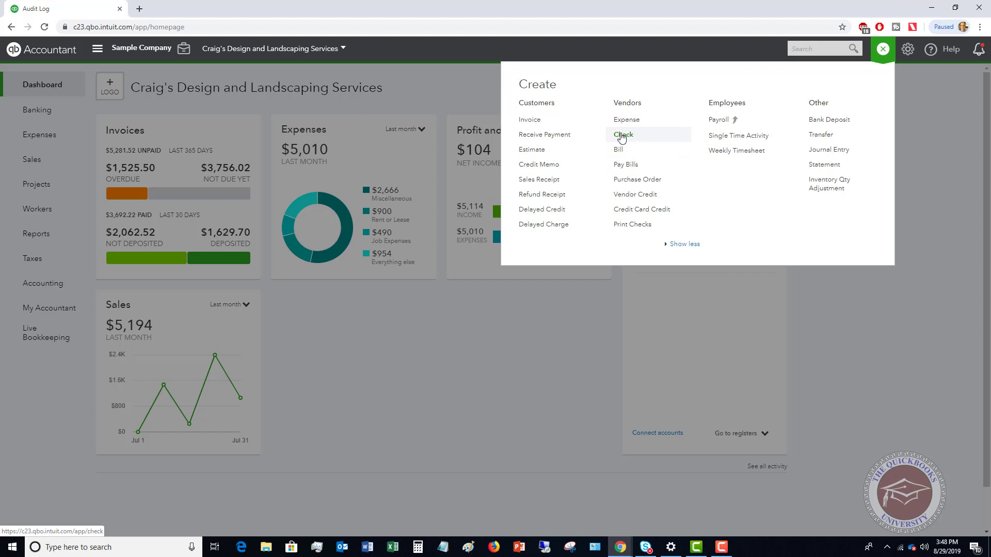
left_click(416, 389)
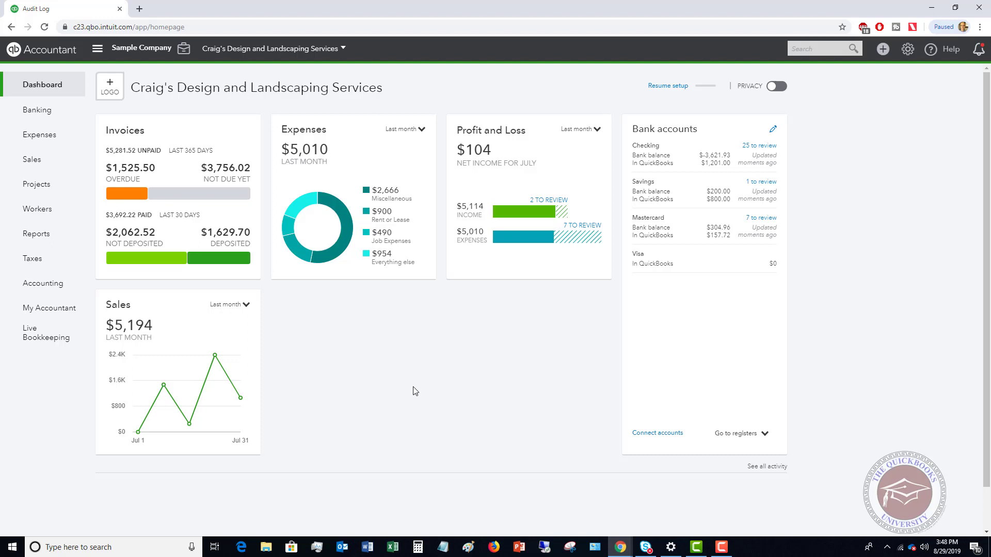
left_click(882, 50)
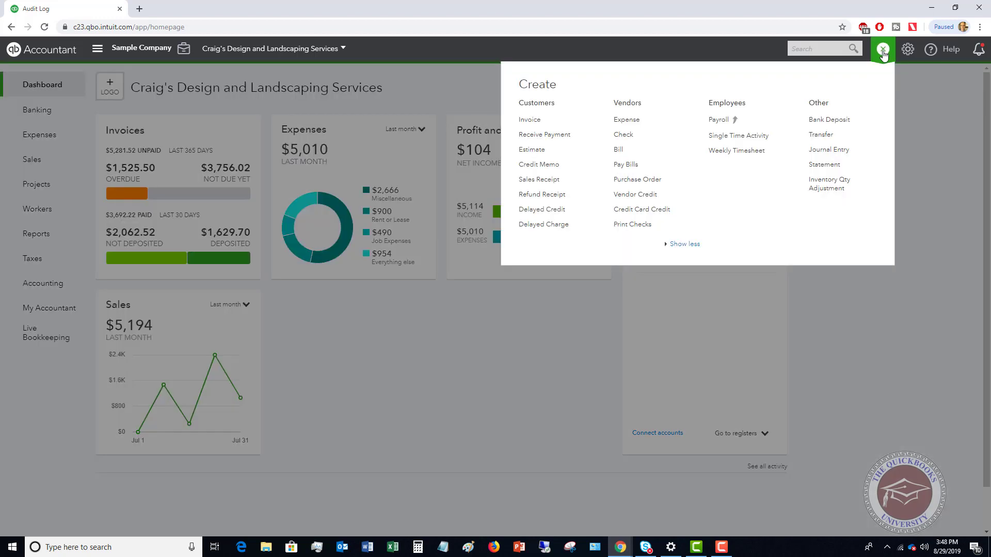
left_click(629, 136)
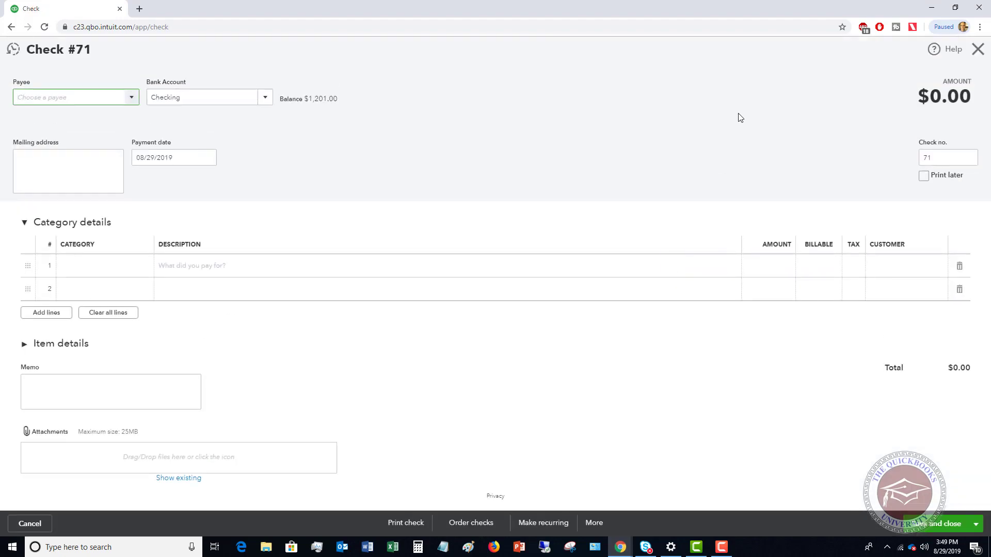
left_click(133, 98)
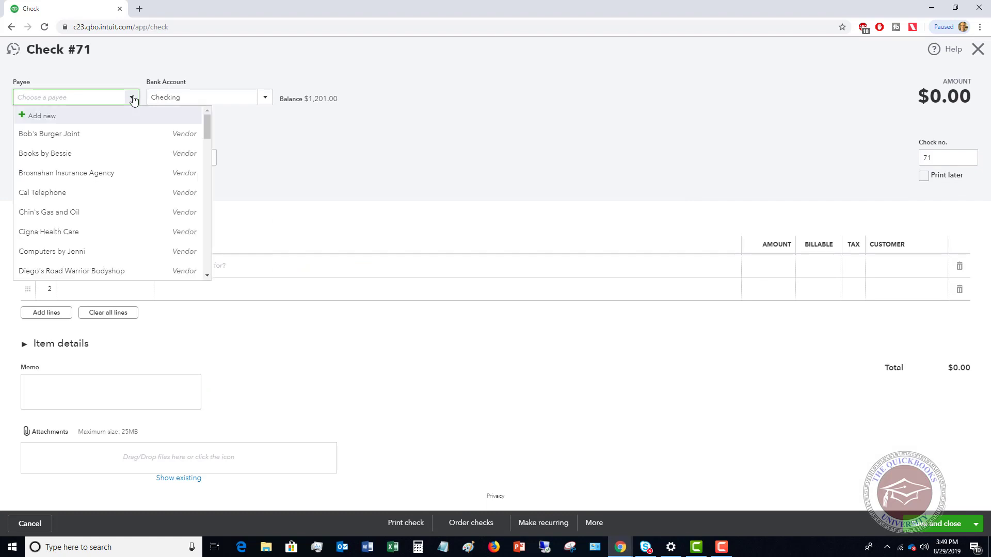
left_click(45, 153)
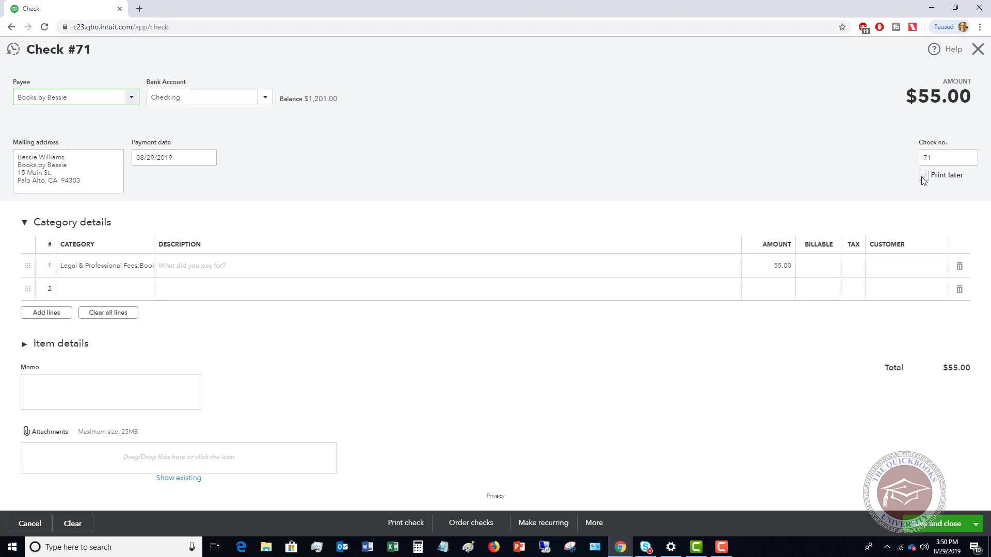
- Number the check 5478 and set line 1's category to Office Expenses
left_click(920, 159)
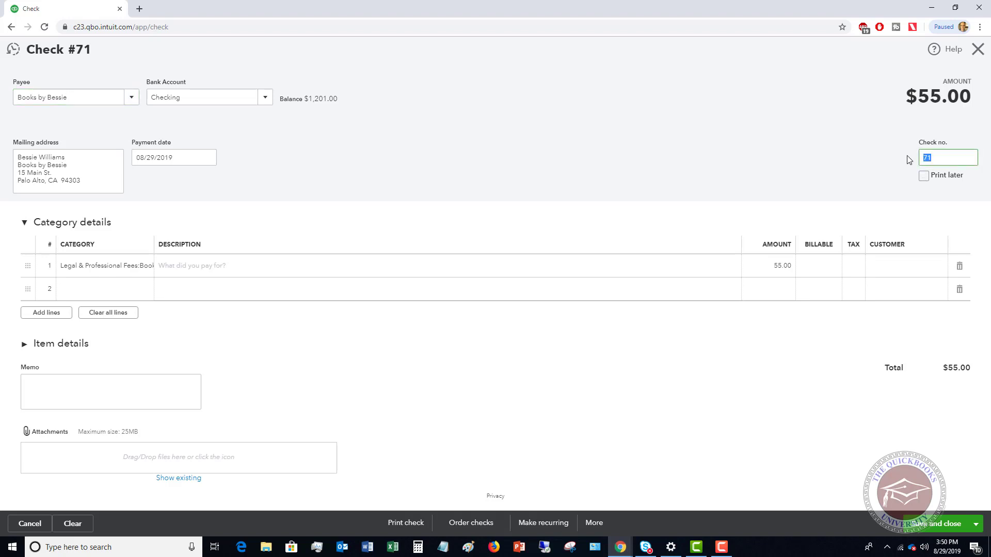
type("5478")
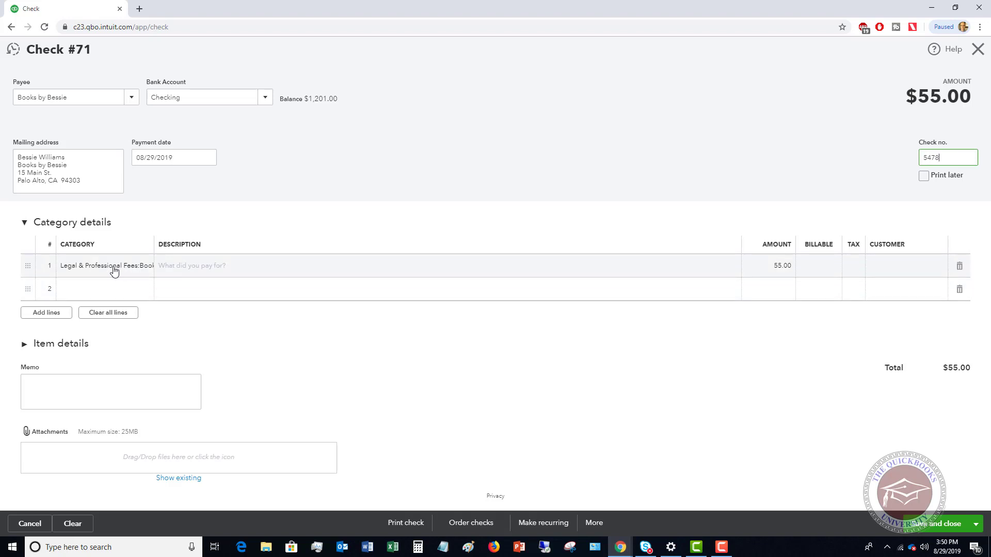
left_click(115, 267)
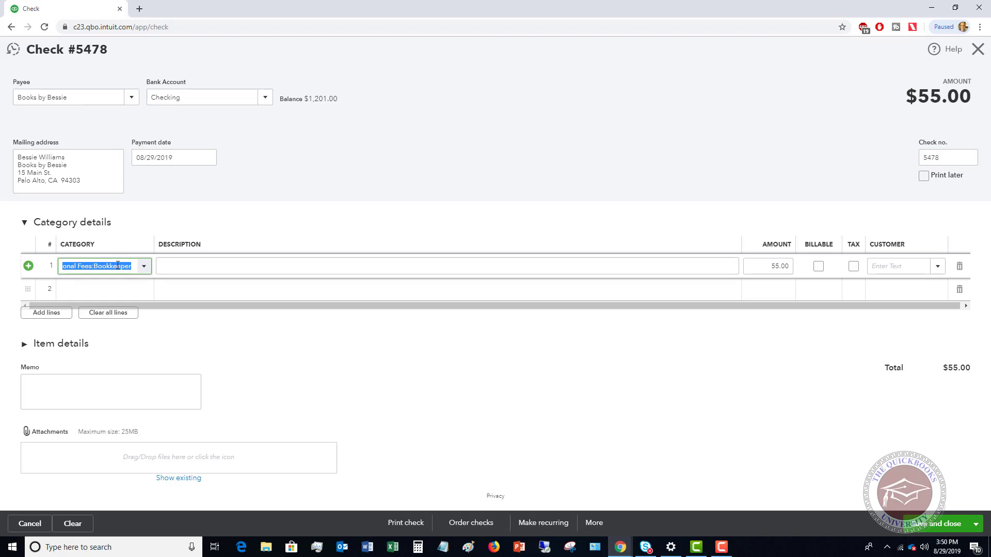
left_click(144, 267)
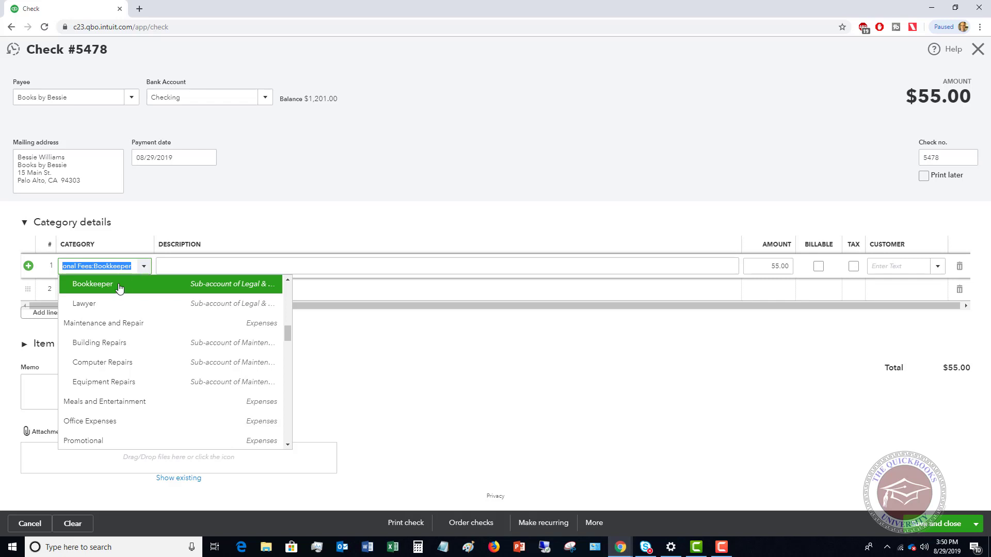
left_click(106, 423)
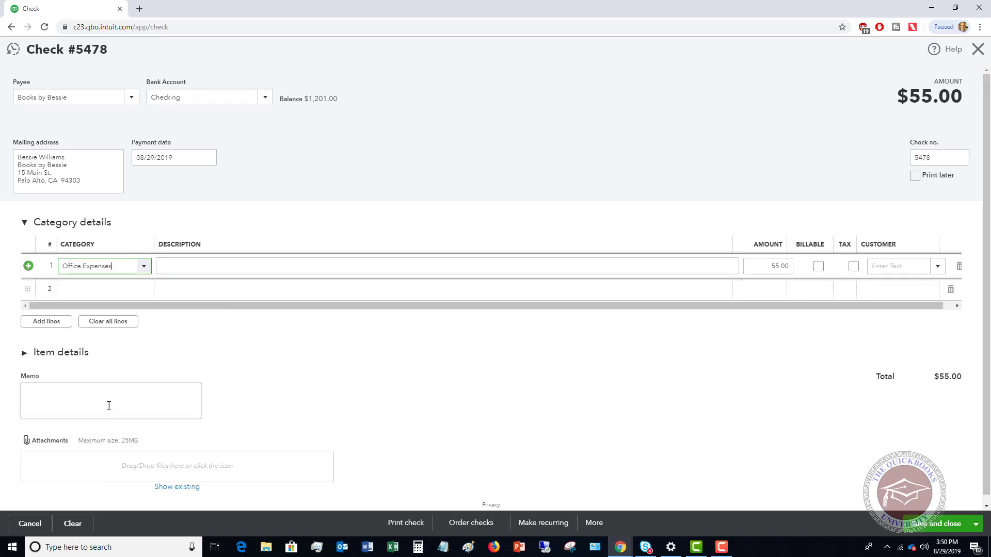
- Give line 1 an amount of 124.53 and mark it billable, leaving the customer empty
left_click(188, 265)
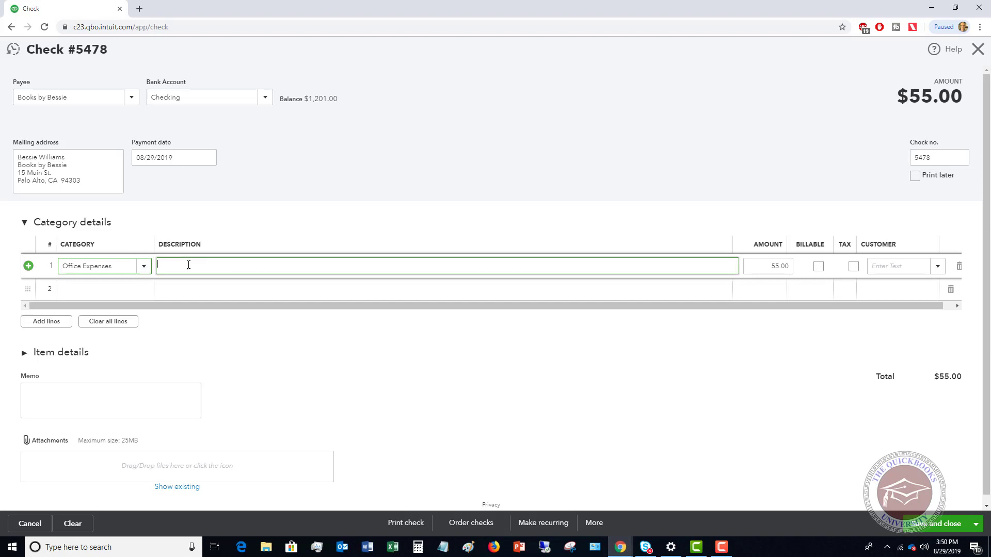
left_click(769, 266)
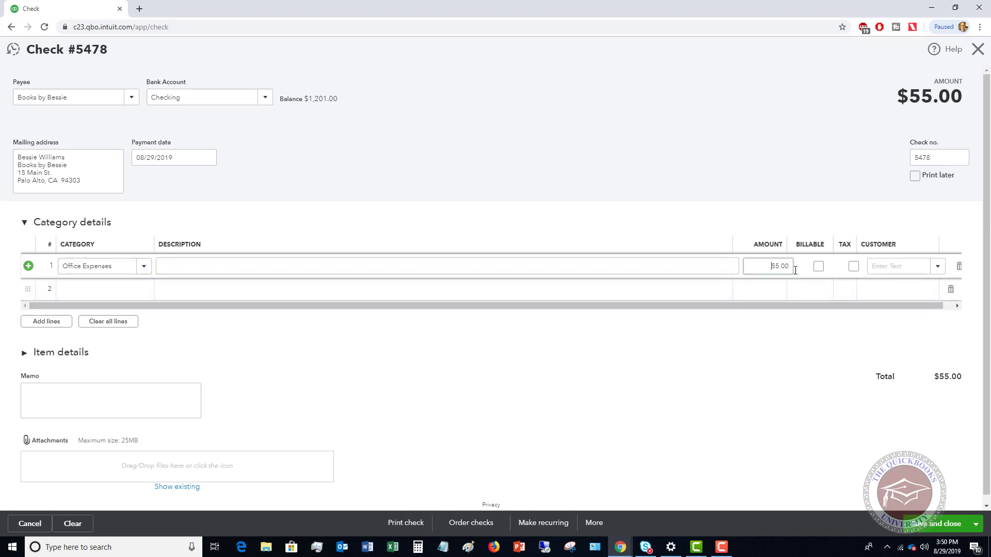
type("124.53")
left_click(821, 269)
left_click(819, 267)
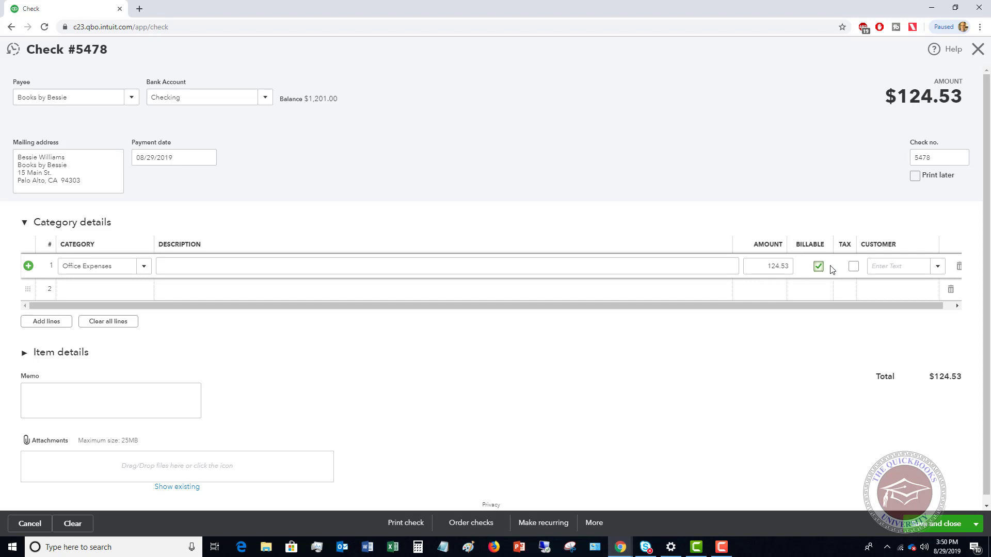
left_click(941, 270)
left_click(819, 275)
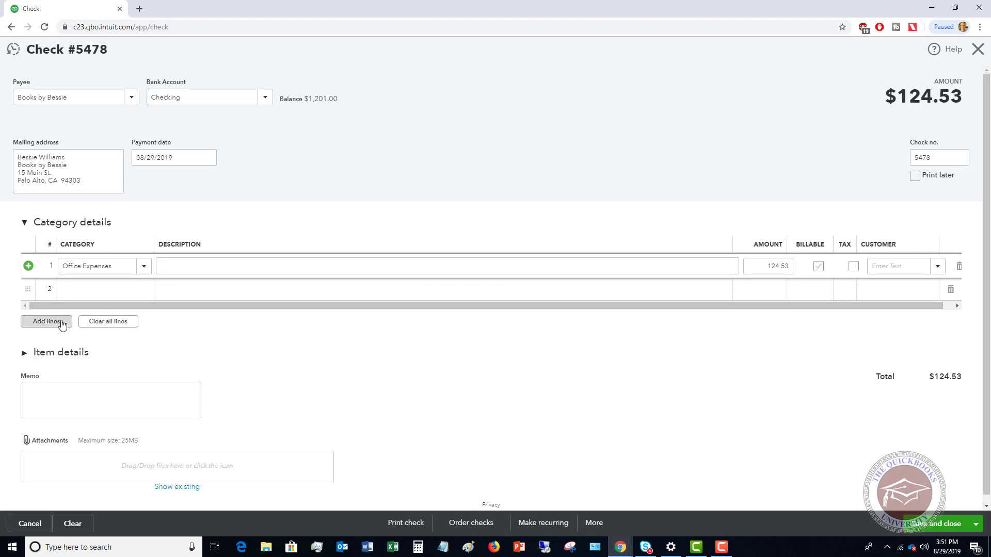
- Add a second line of 56.23 under Maintenance and Repair, then expand Item details
left_click(82, 291)
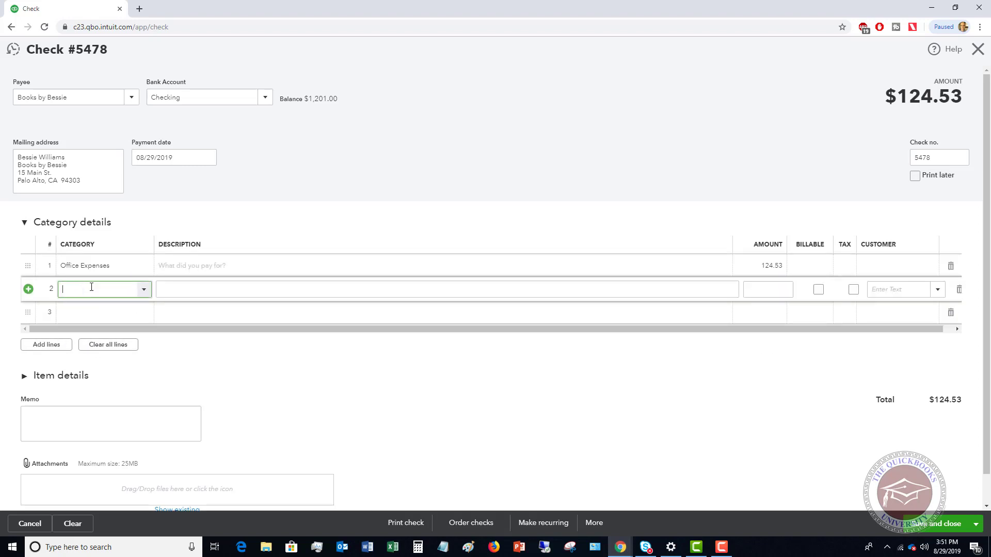
left_click(144, 291)
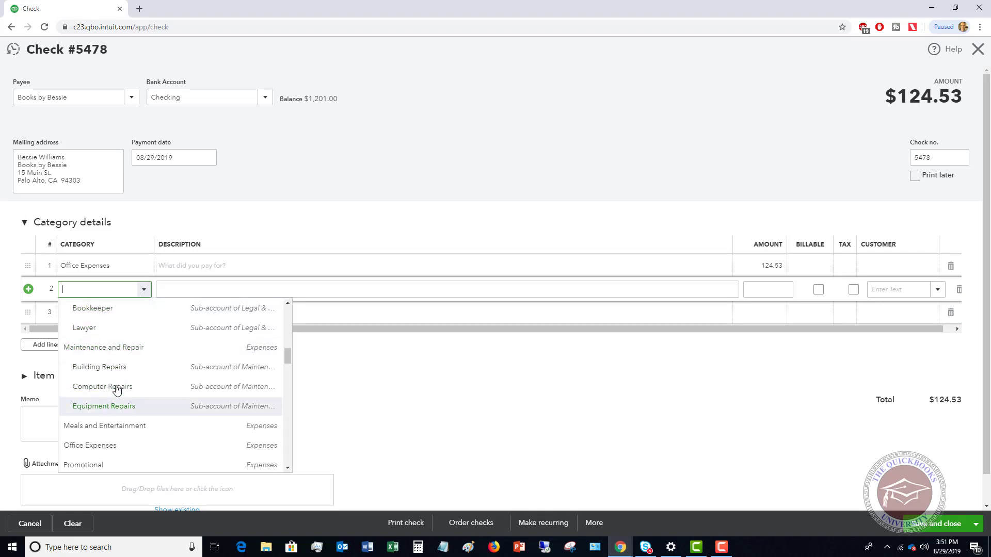
left_click(136, 349)
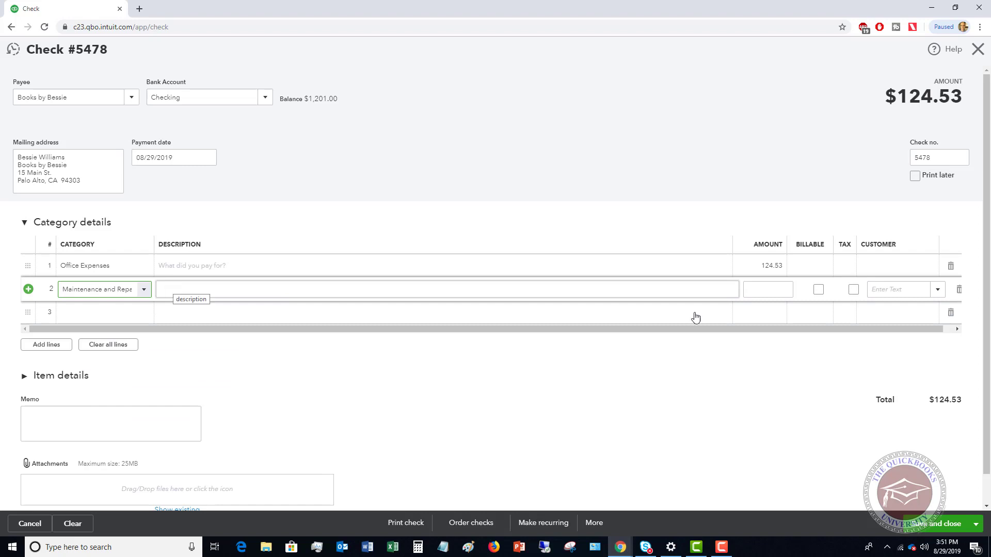
left_click(767, 290)
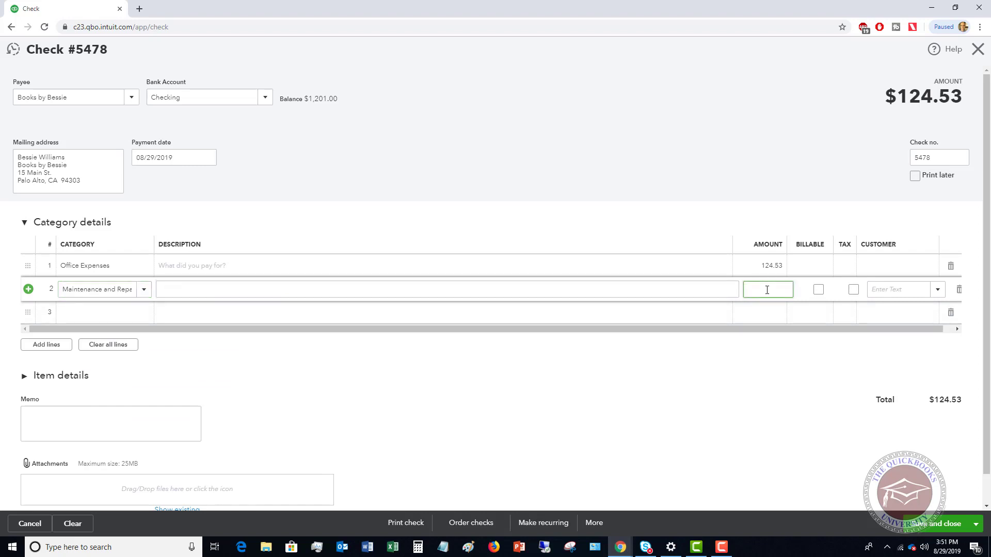
type("56.23")
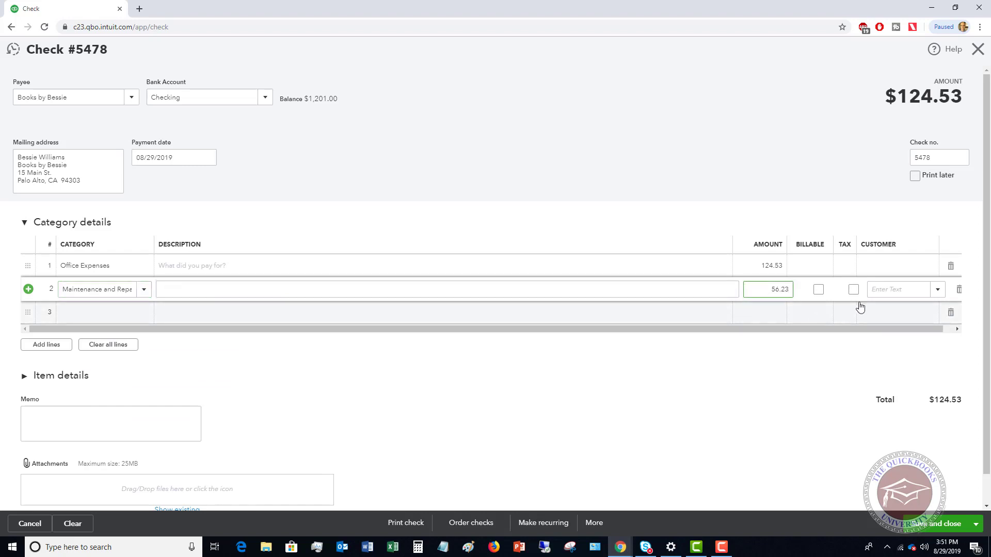
left_click(870, 290)
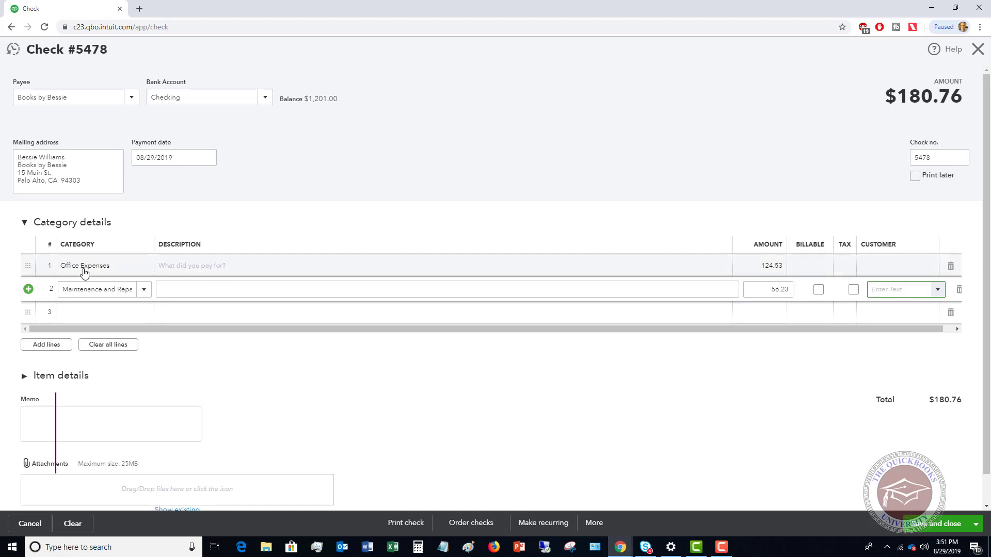
left_click(43, 376)
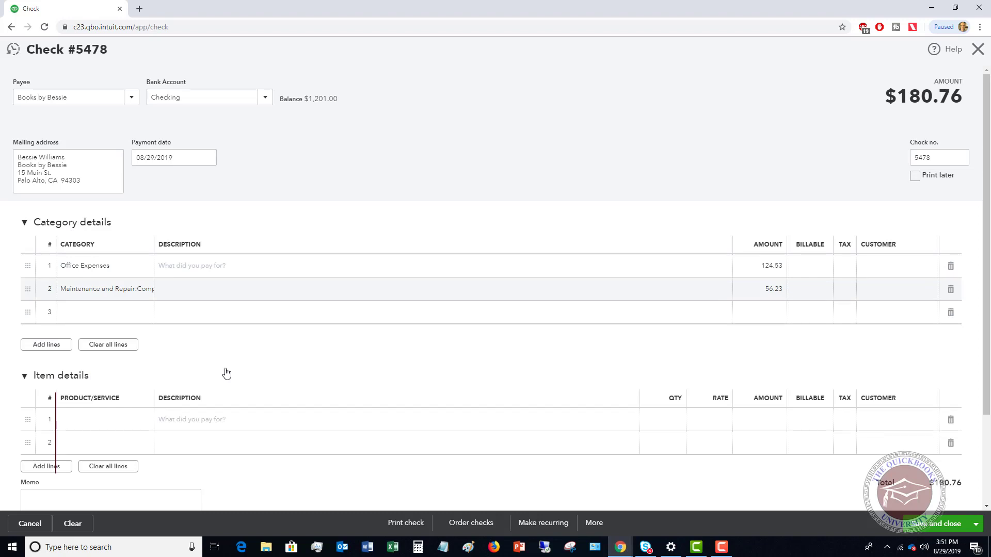
left_click(137, 426)
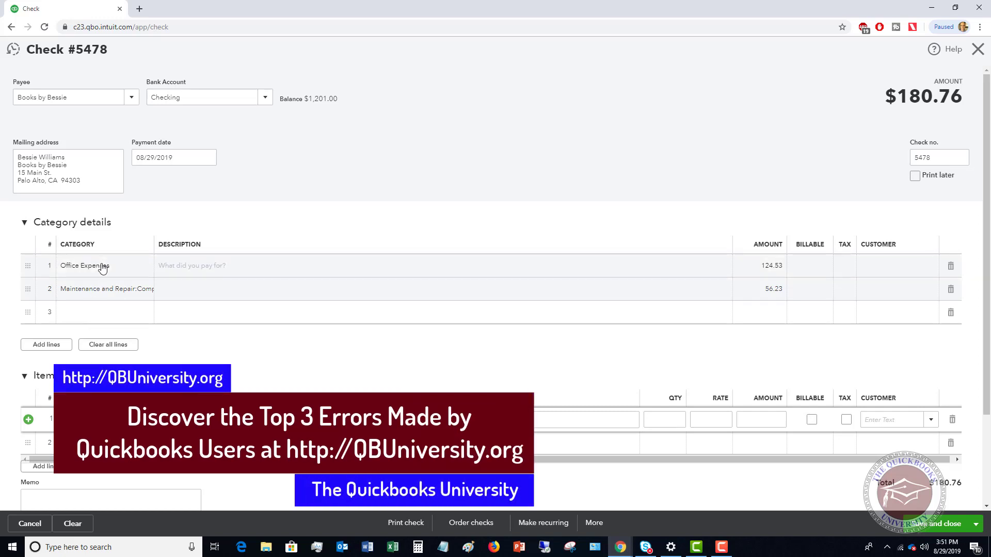
- Delete both category lines and add a Sprinkler Heads item line with quantity 25
left_click(951, 266)
left_click(951, 267)
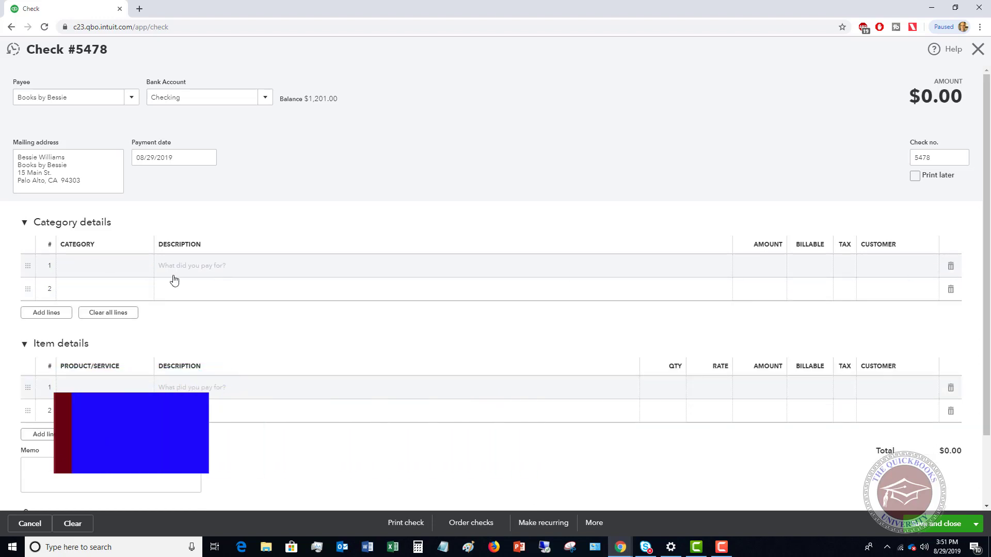
left_click(123, 396)
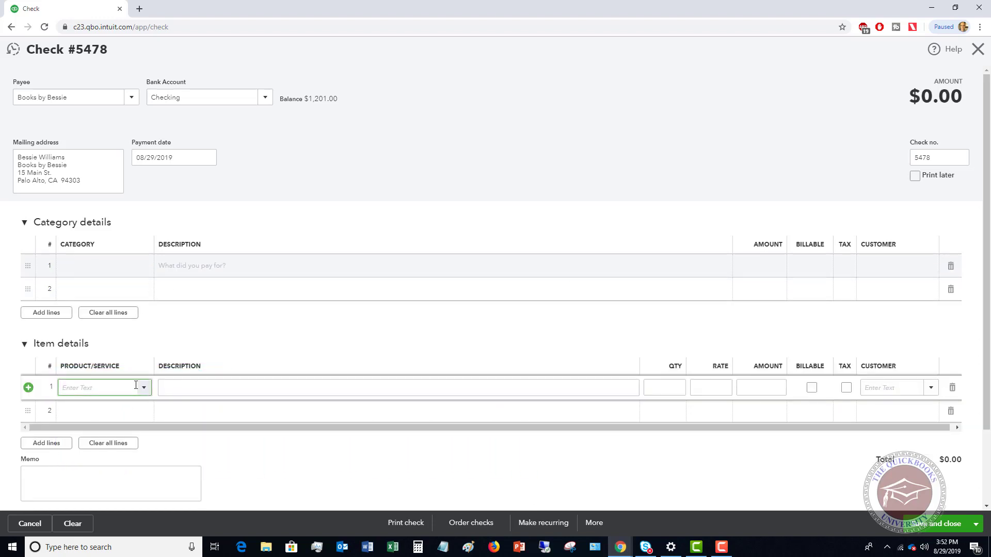
left_click(146, 391)
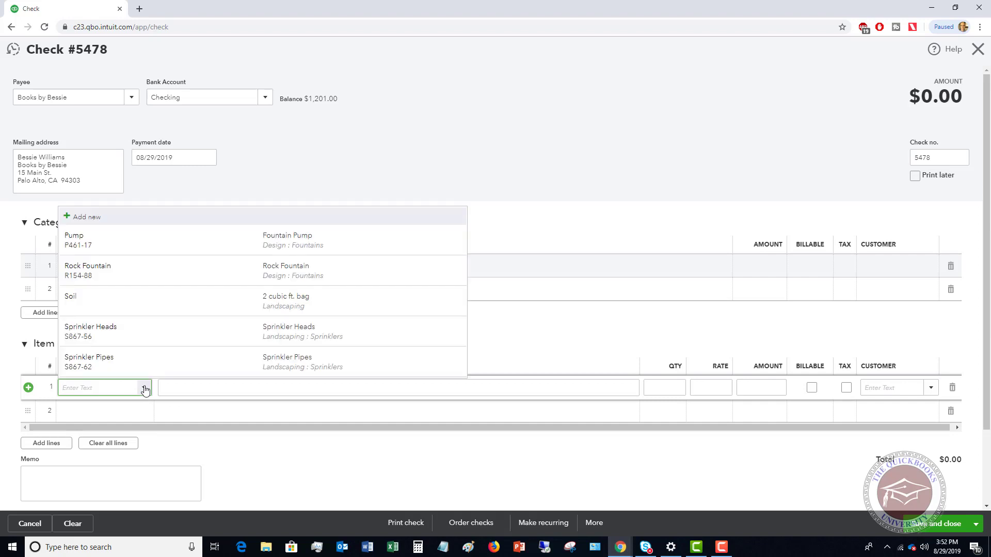
left_click(148, 340)
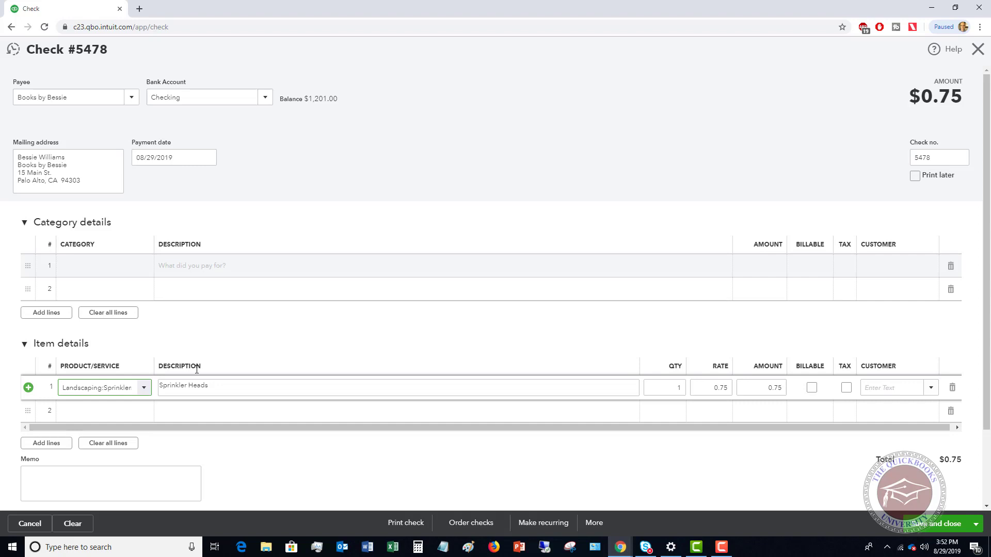
left_click(674, 388)
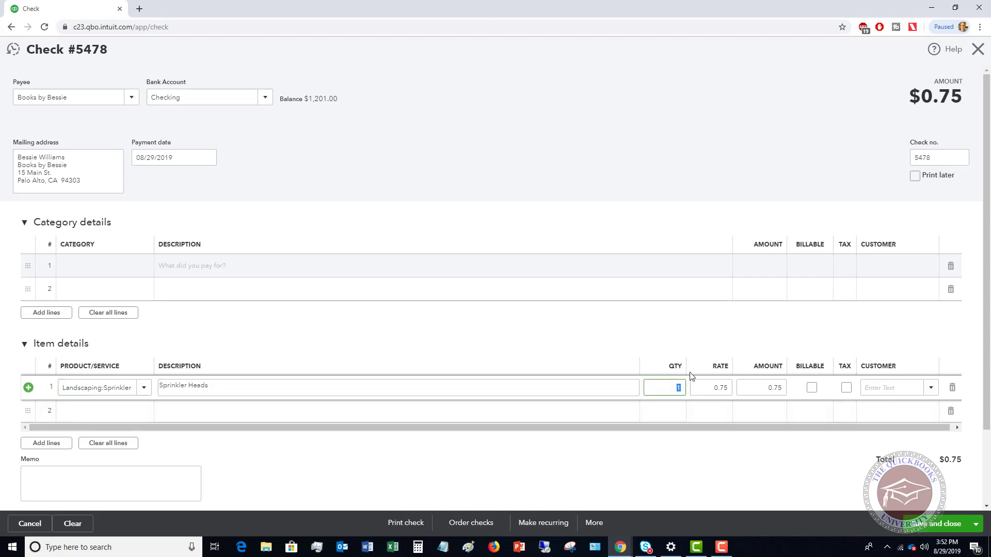
type("25")
key("Tab")
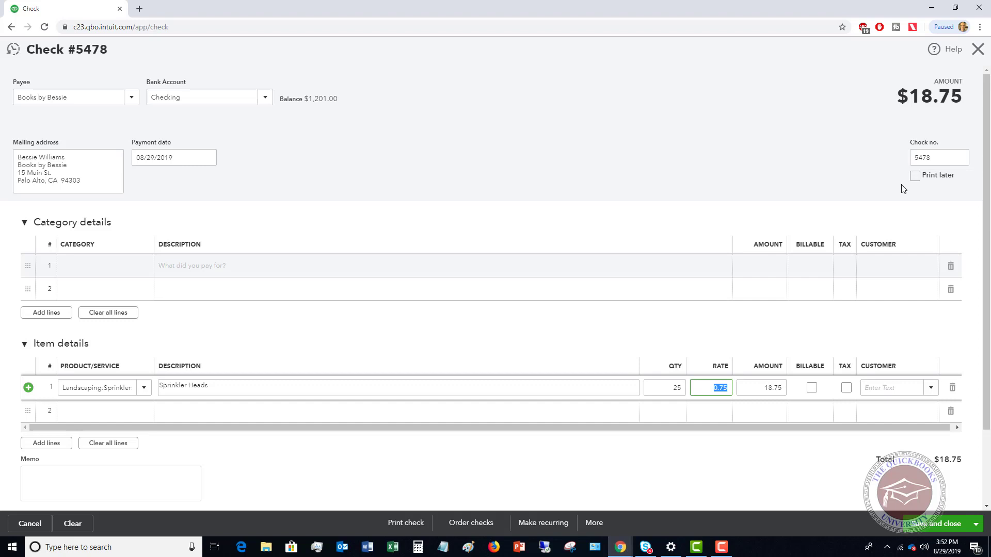
- Mark the $18.75 check Print later, after toggling it off and viewing More actions
left_click(915, 176)
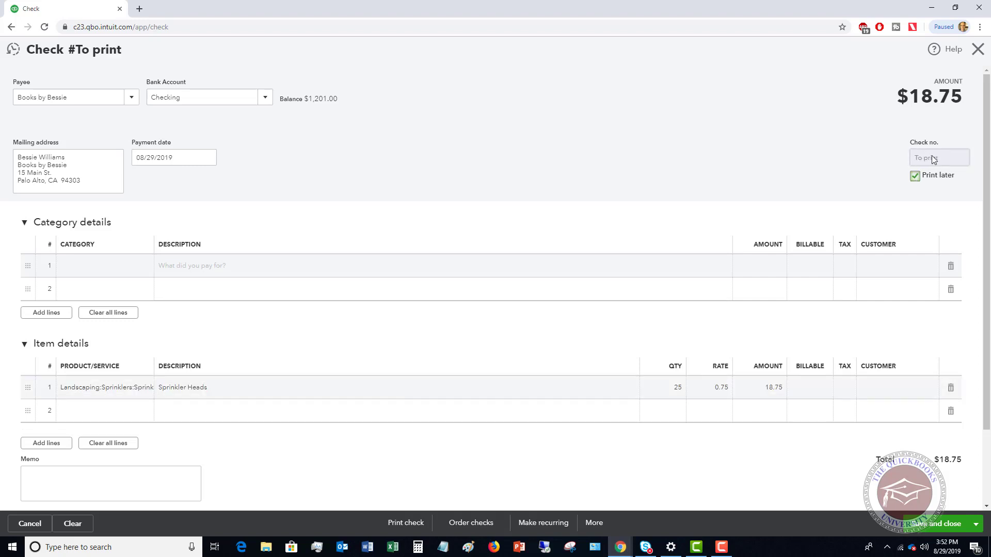
left_click(915, 177)
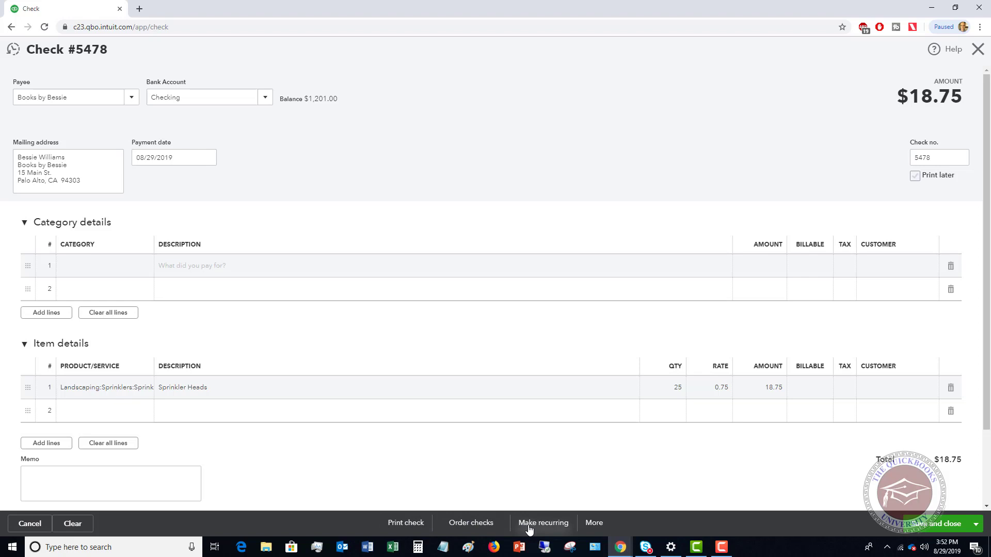
left_click(594, 524)
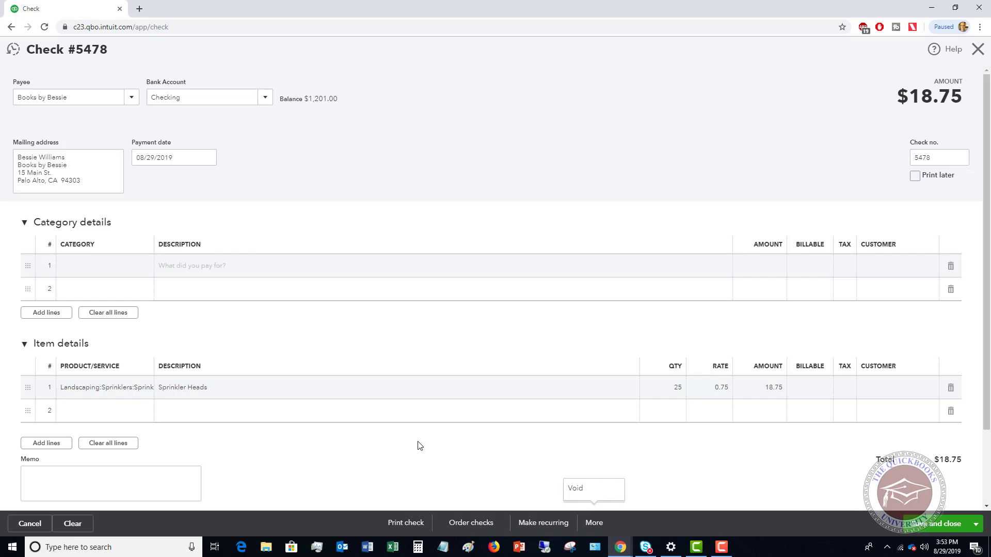
left_click(914, 176)
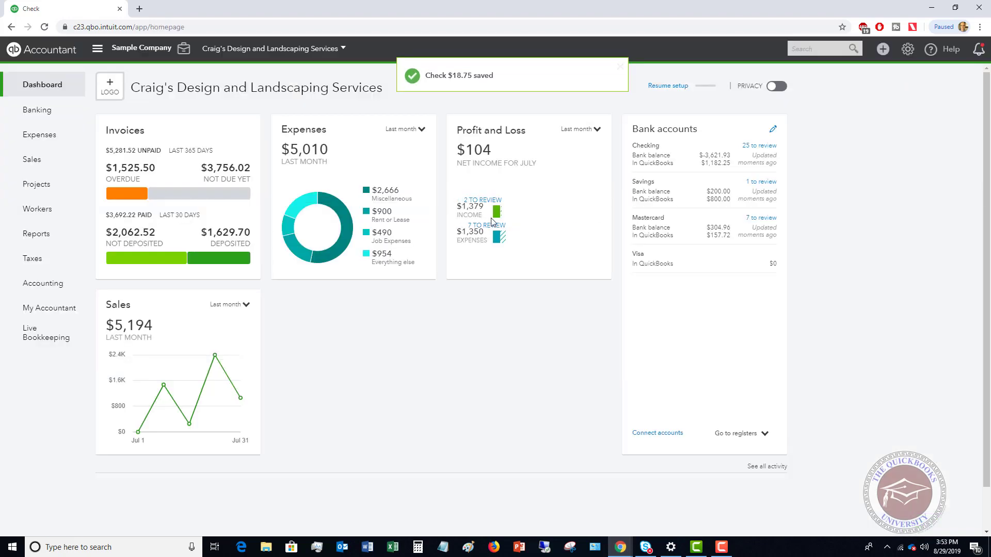
left_click(882, 49)
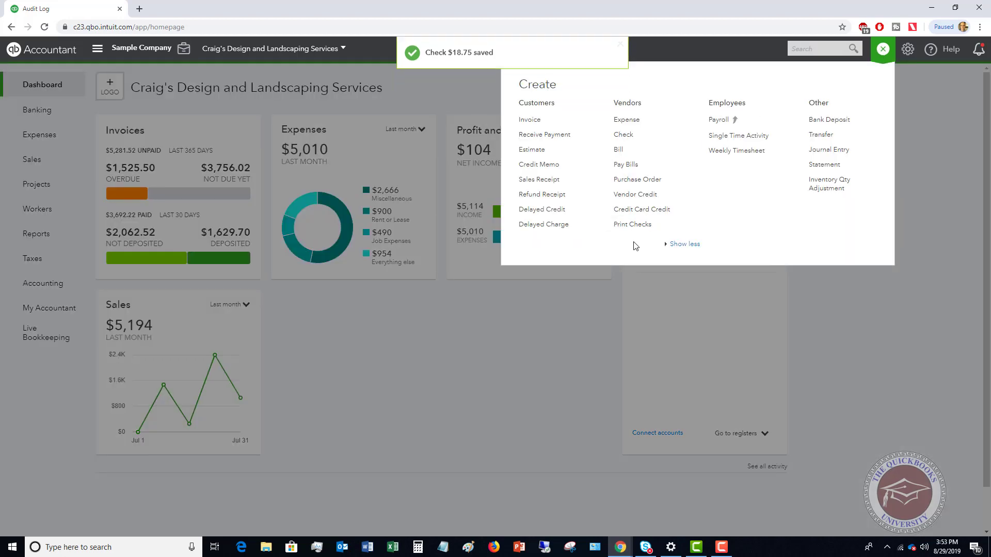
left_click(640, 226)
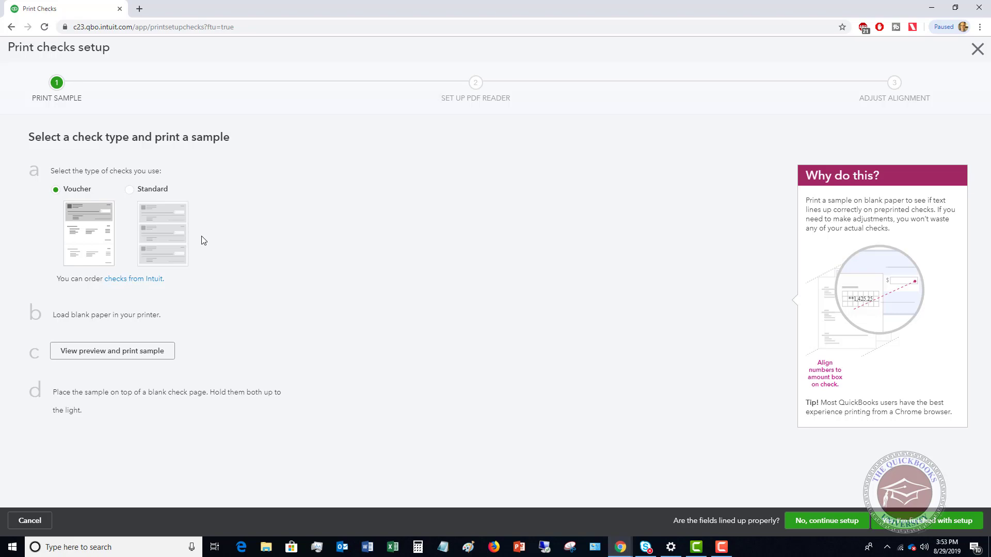
left_click(30, 520)
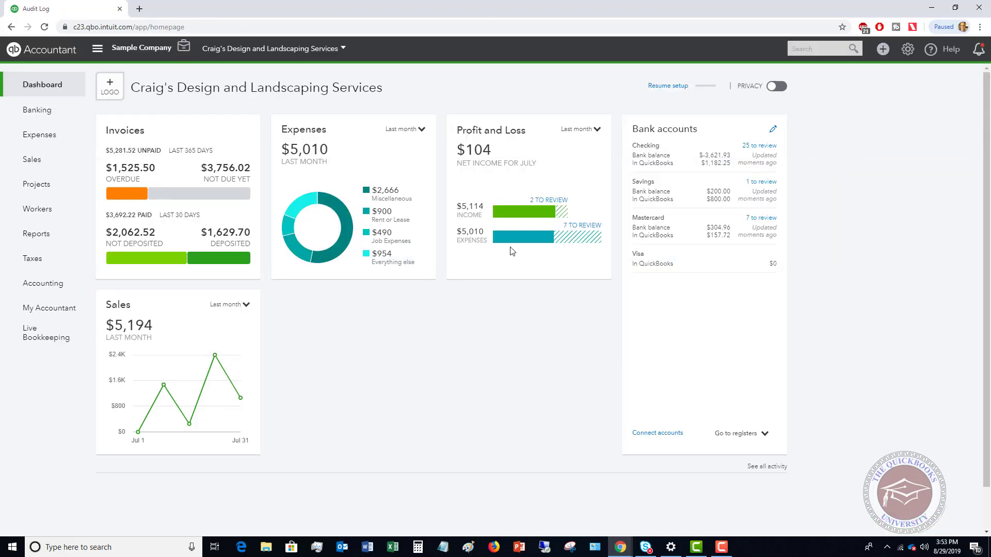